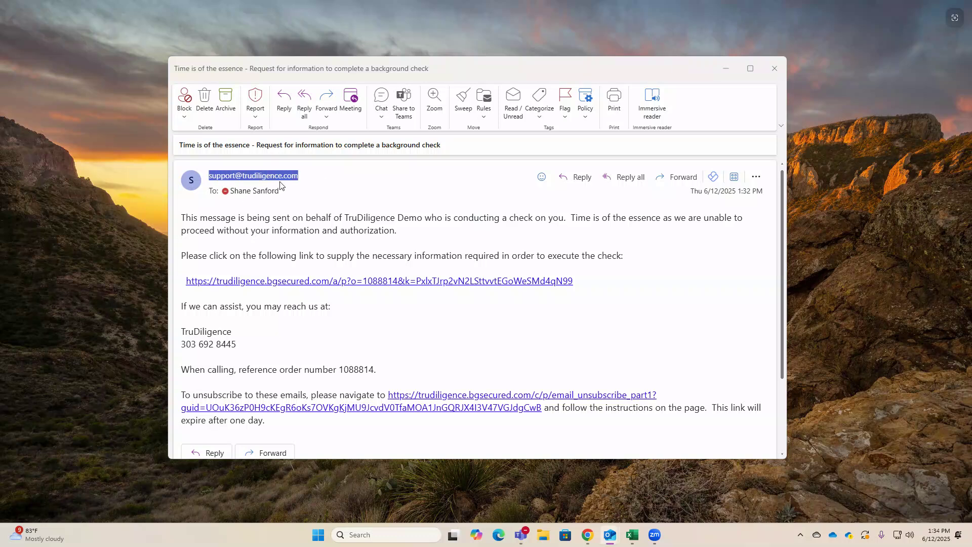
Open the background check portal from the email link and continue past the welcome instructions.
left_click_drag(344, 214, 423, 217)
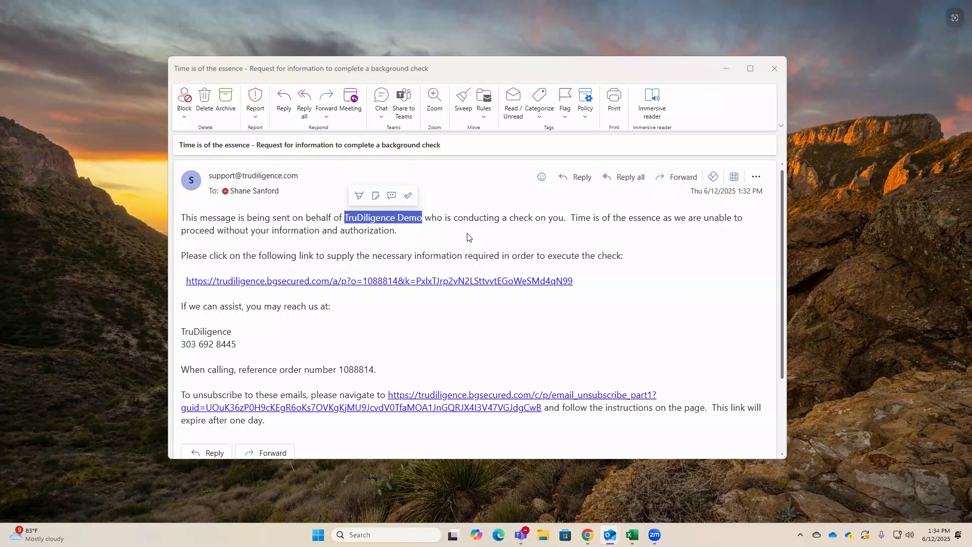
left_click(457, 282)
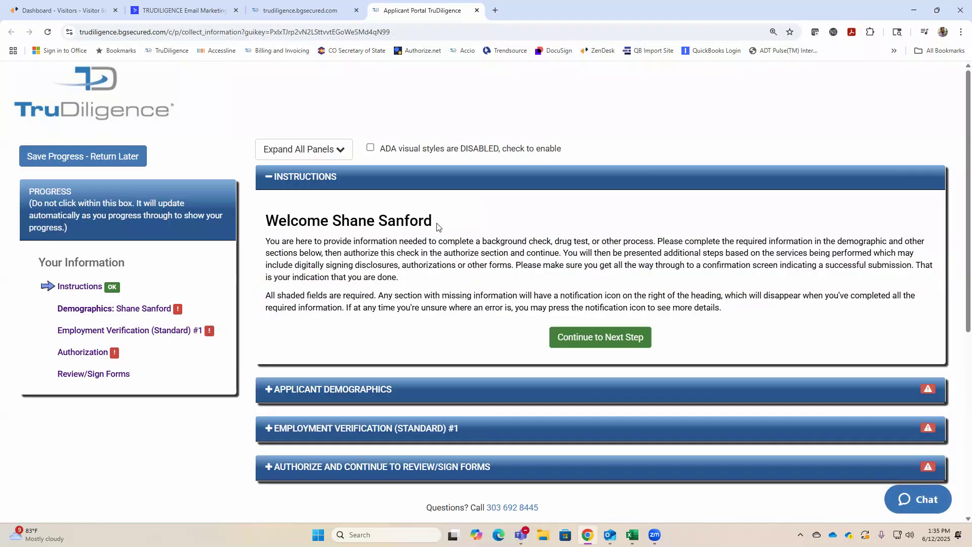
left_click(616, 339)
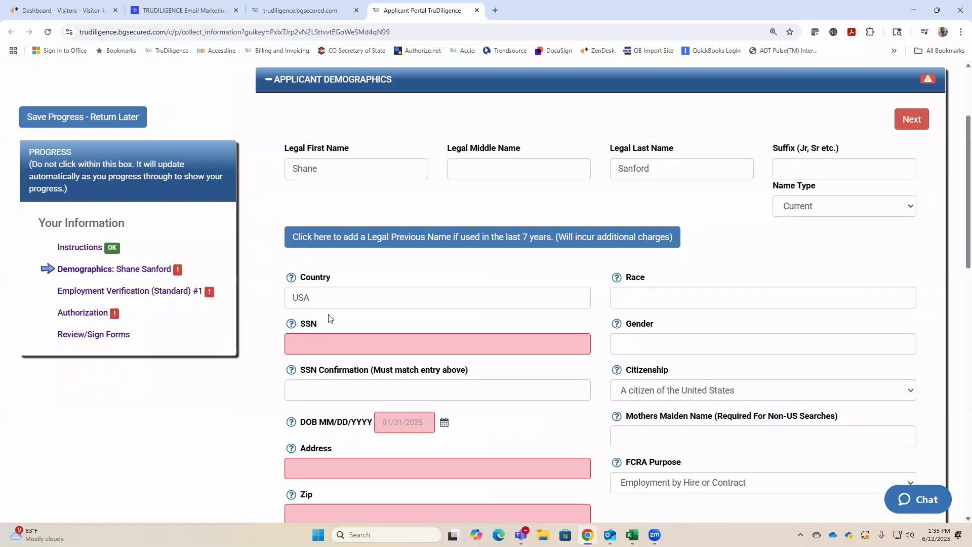
Enter the SSN, its matching confirmation, and birth date 01/01/1990.
left_click(325, 344)
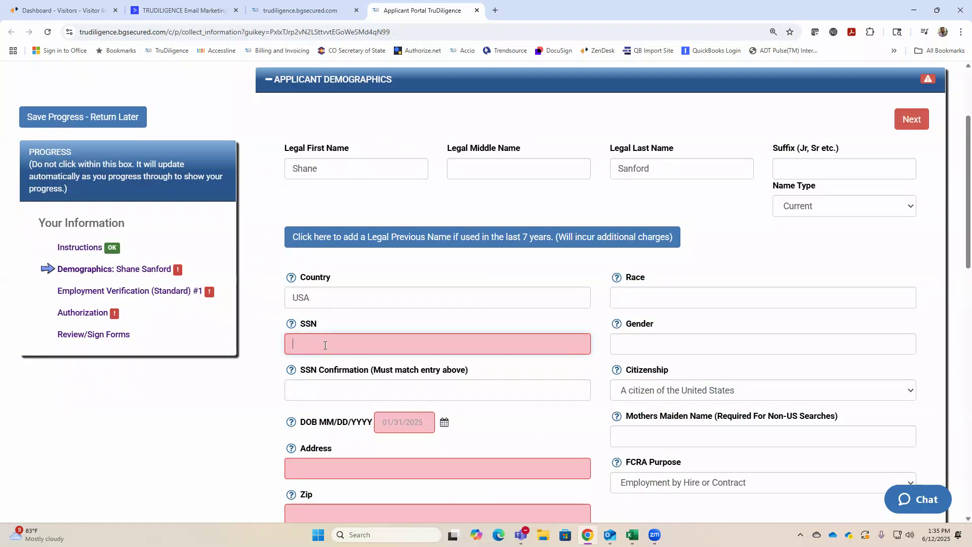
type("999-99-9999")
key("Tab")
type("999-99-999")
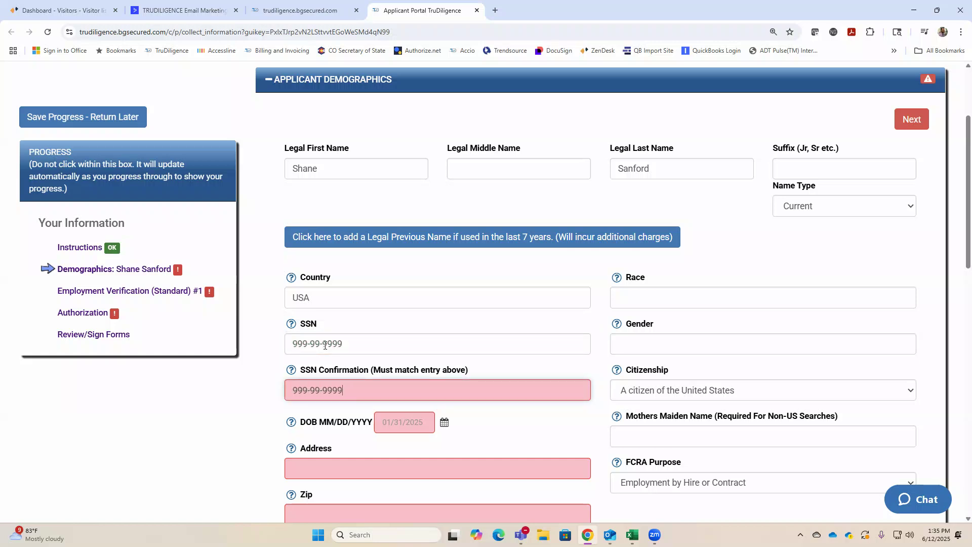
type("9")
key("Tab")
type("01011990")
Enter the street address, accepting the suggested address with zip and the suggested county.
key("Tab")
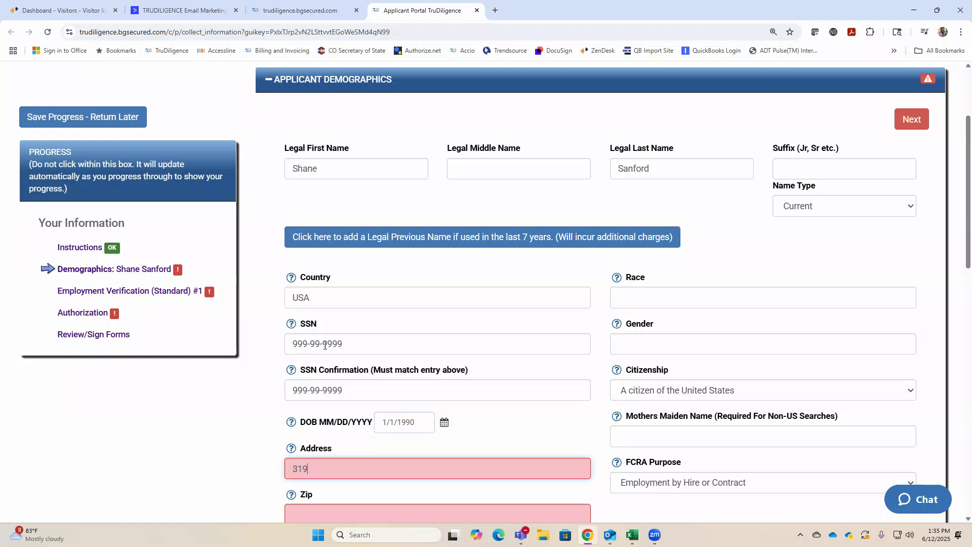
left_click(341, 487)
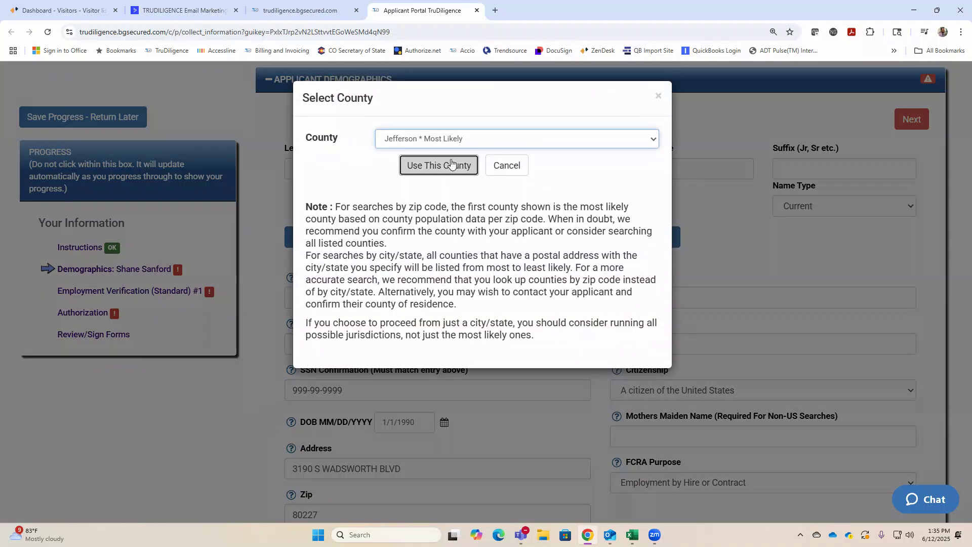
left_click(451, 163)
Set the placement state to CO.
scroll(253, 354, "down", 6)
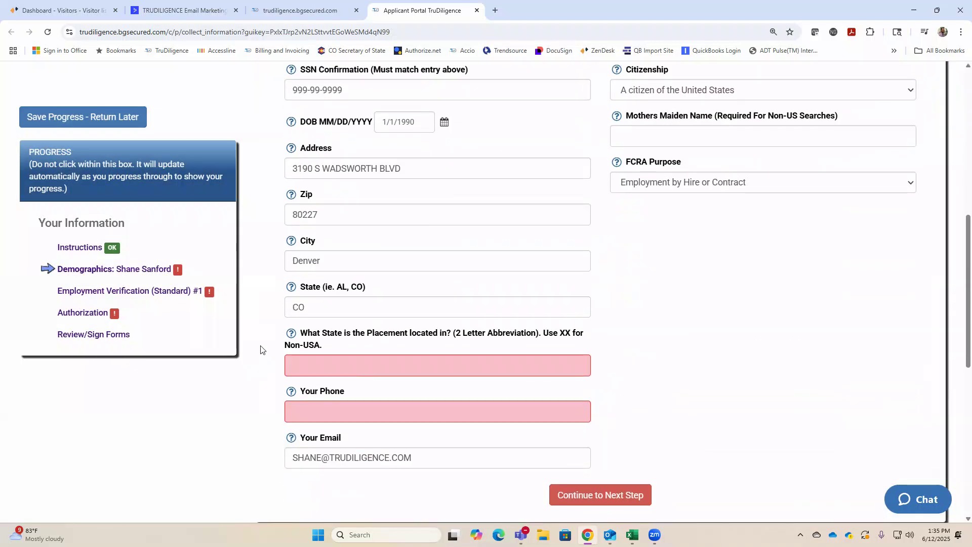
left_click(315, 362)
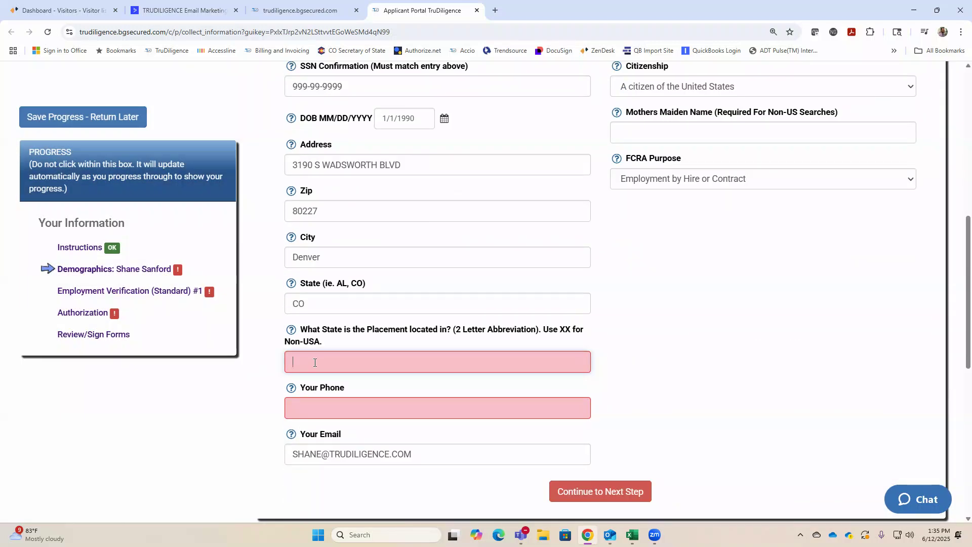
type("CO")
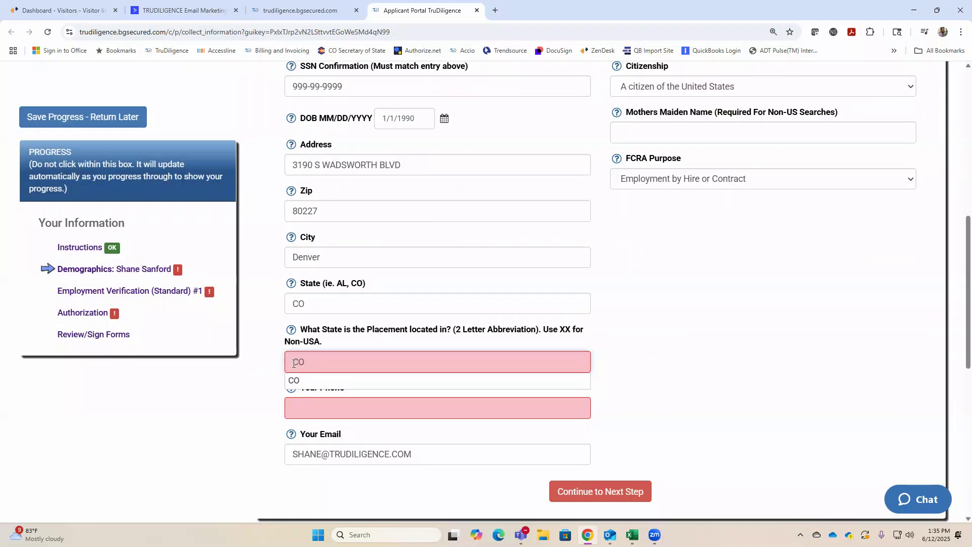
left_click(270, 384)
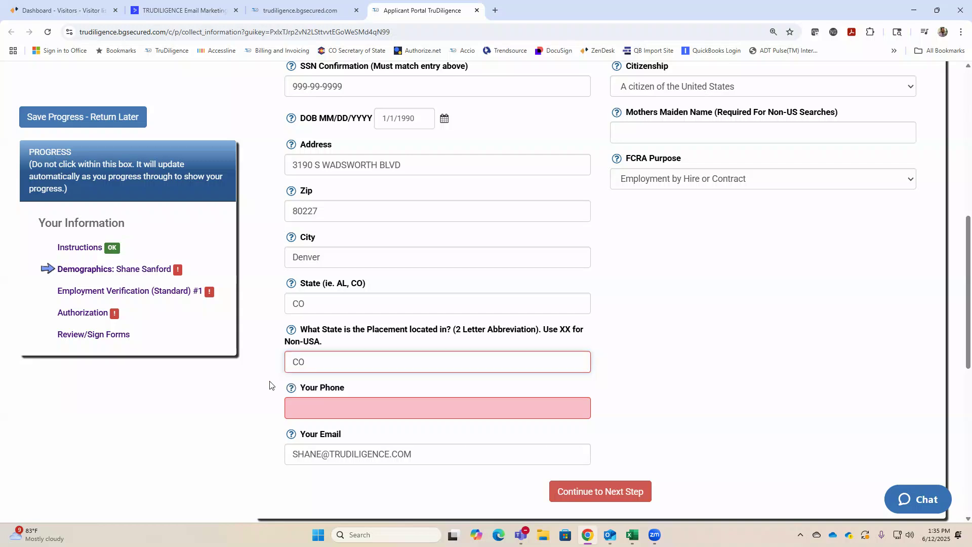
Fill in the applicant's saved phone number and continue to Employment Verification.
left_click(305, 410)
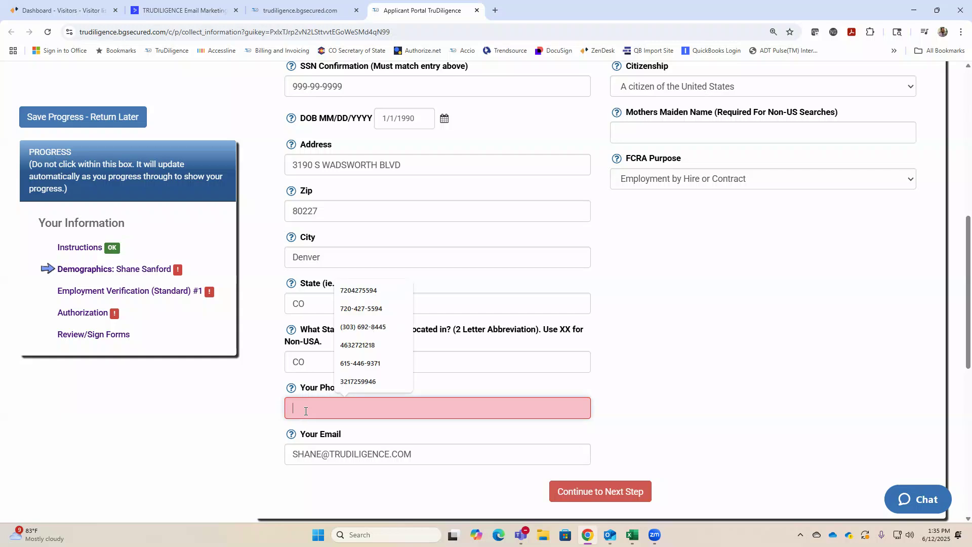
left_click(382, 325)
left_click(240, 431)
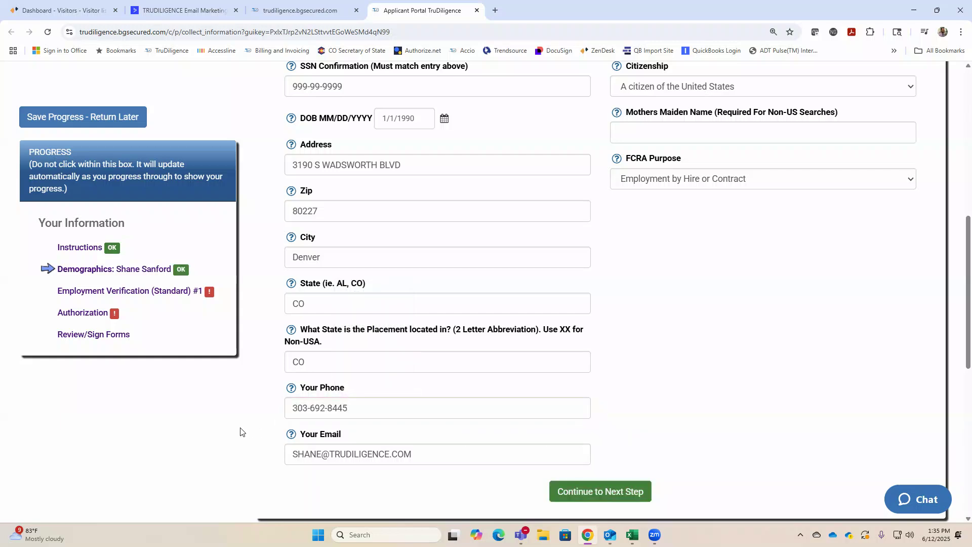
scroll(249, 431, "down", 3)
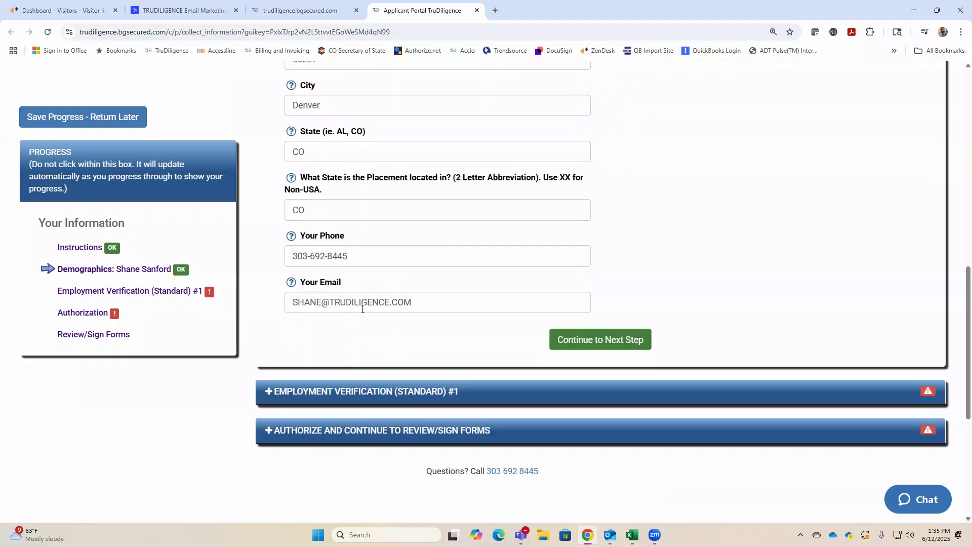
left_click(605, 343)
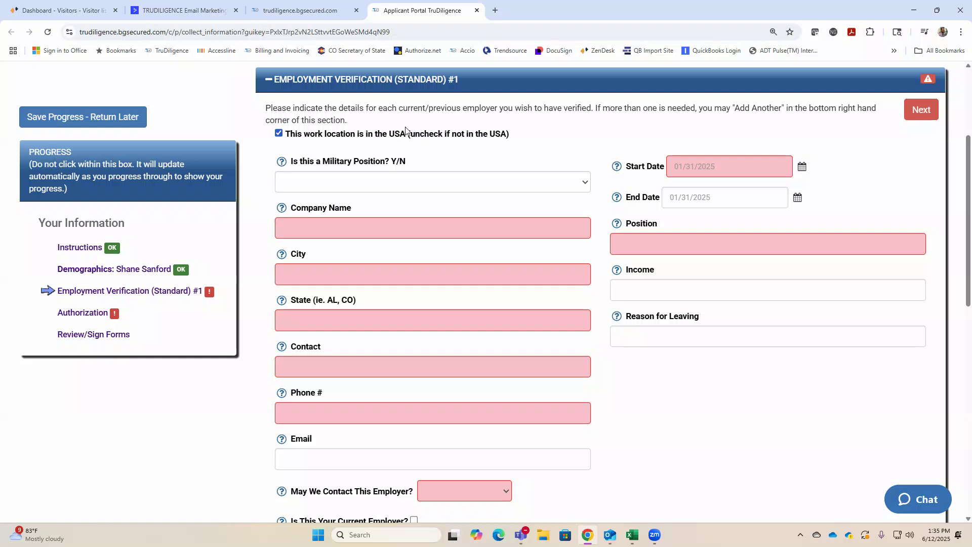
Enter employer TruDiligence located in Denver, CO.
left_click(321, 227)
type("TruDilgier")
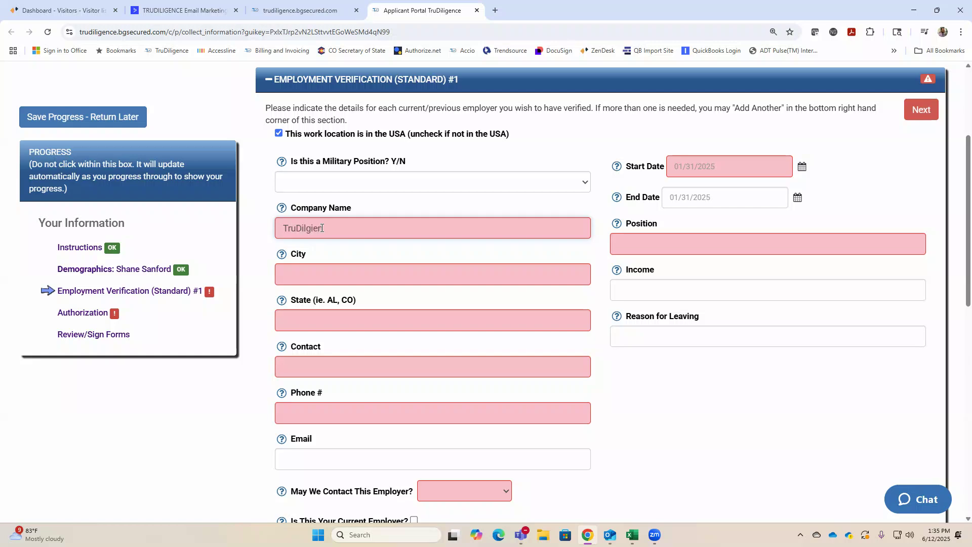
key("BackSpace")
key("BackSpace")
type("igence")
left_click(315, 279)
type("Denver")
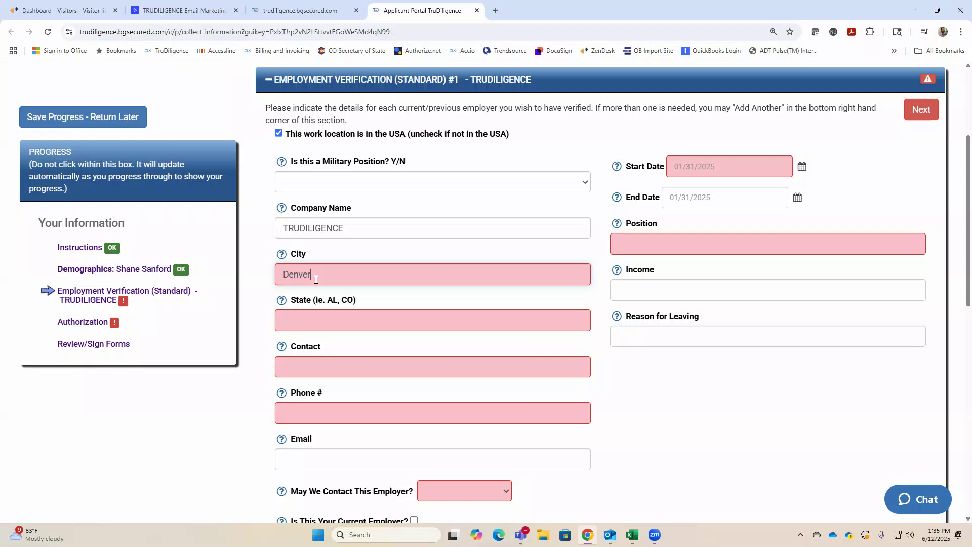
key("Tab")
type("CO")
Add the employer contact's name and phone number.
key("Tab")
type("Jerry")
key("Tab")
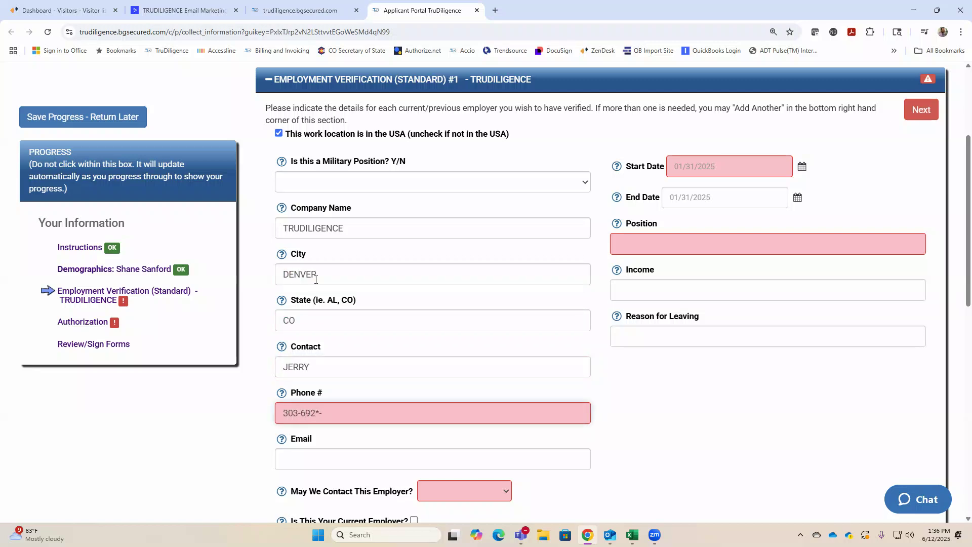
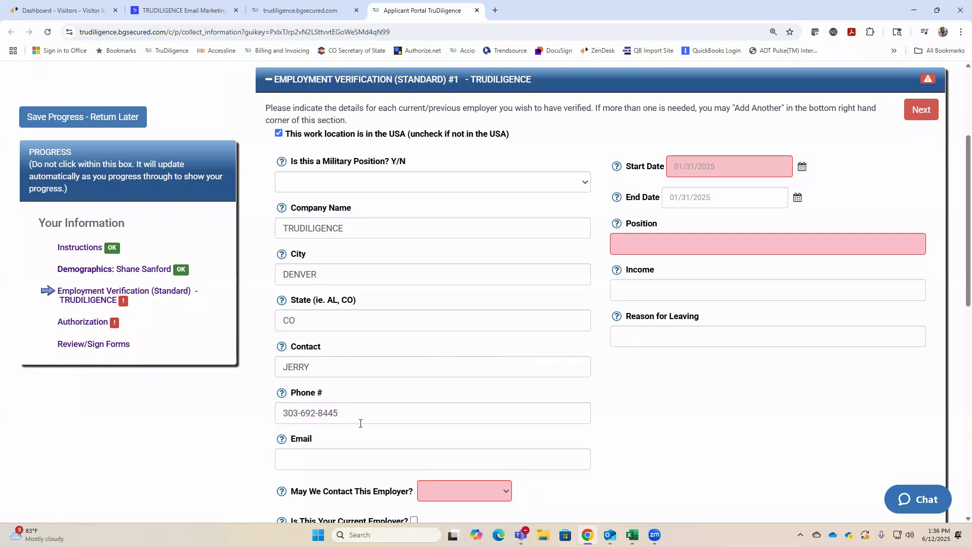
Leave the employer email blank, dismissing the autofill suggestions.
left_click(340, 459)
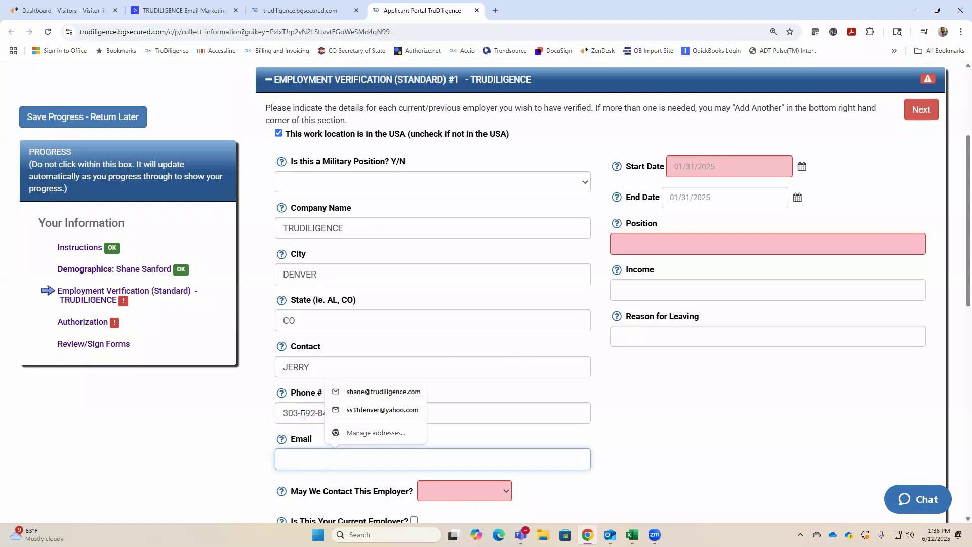
left_click(440, 417)
left_click(415, 459)
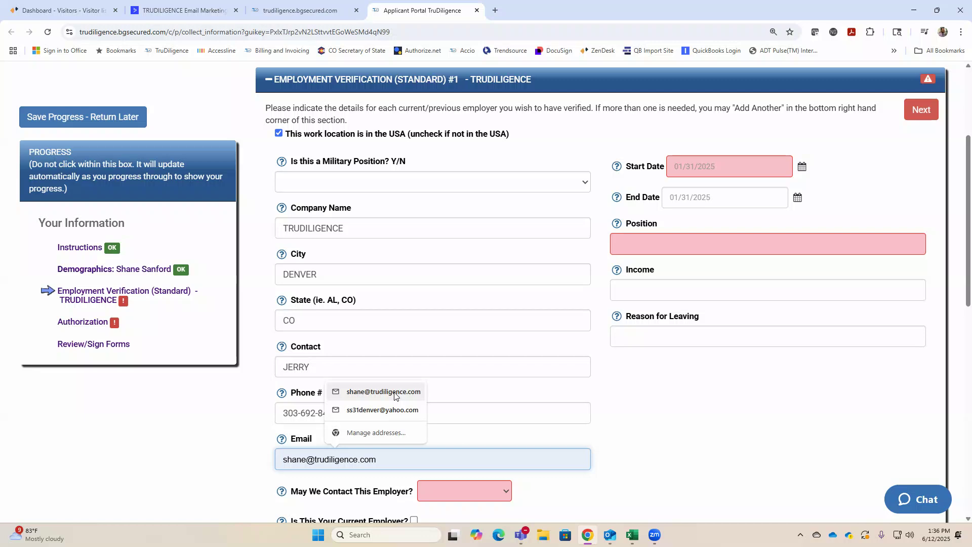
left_click(674, 416)
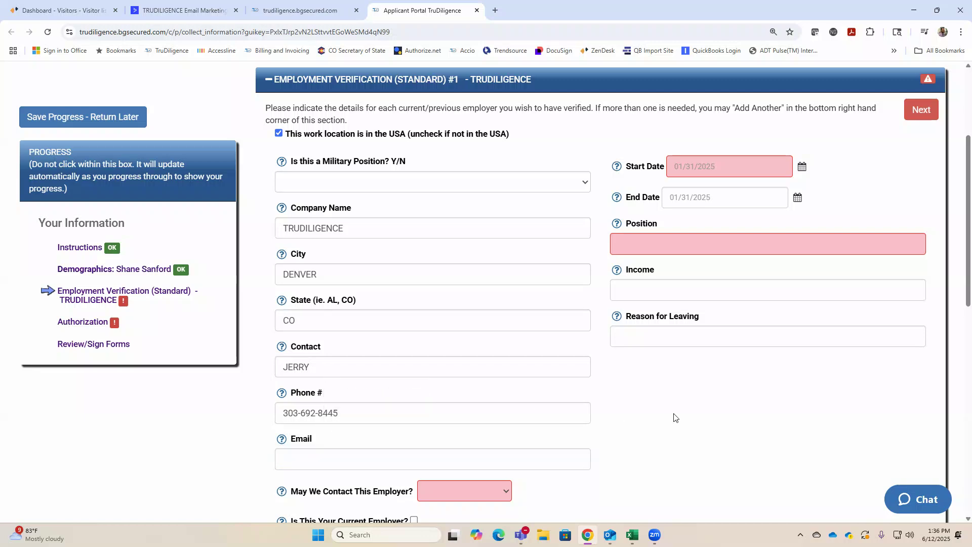
left_click(677, 166)
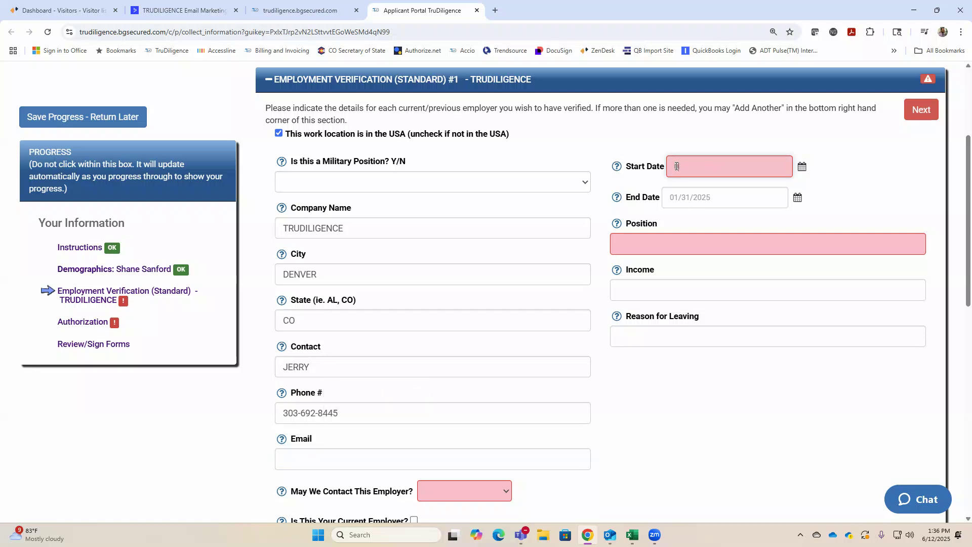
Enter employment dates 01/01/2020 to 01/01/2025 and position Customer Service.
type("01012020")
left_click(683, 197)
type("010")
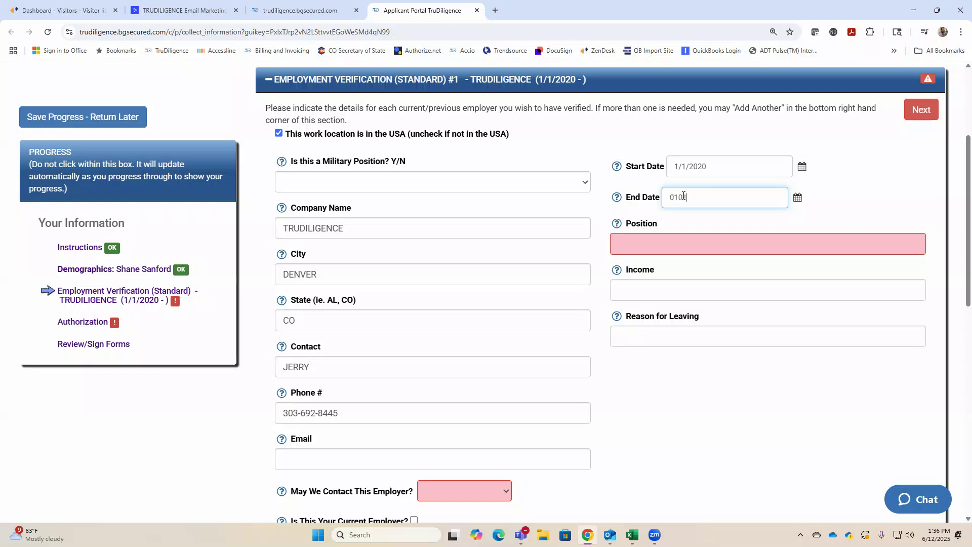
type("12025")
left_click(658, 248)
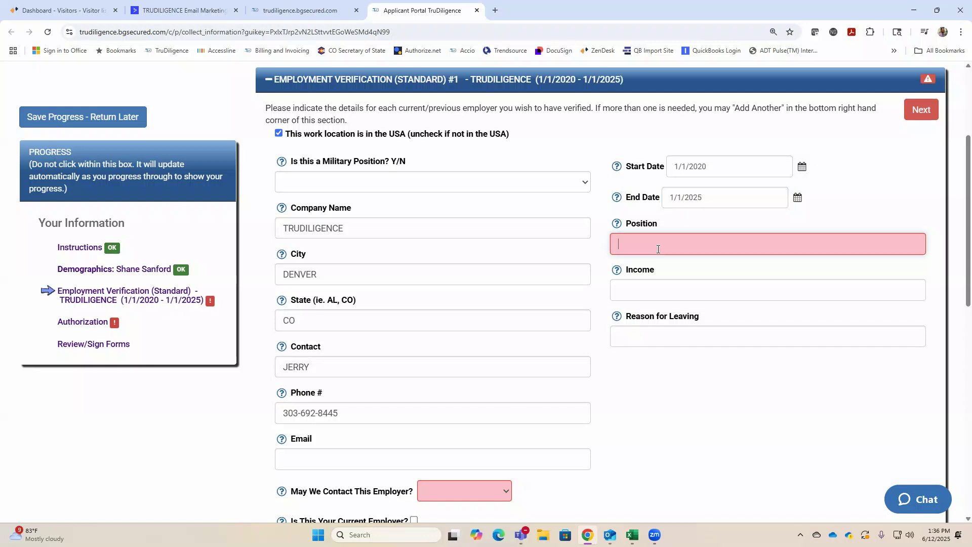
type("Customer Service")
left_click(804, 223)
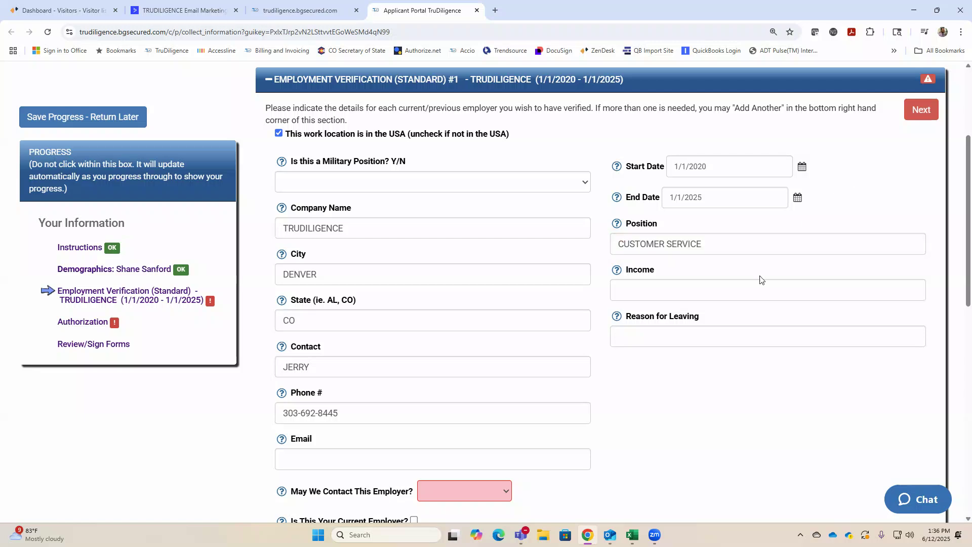
Set May We Contact This Employer to Yes.
scroll(544, 315, "down", 3)
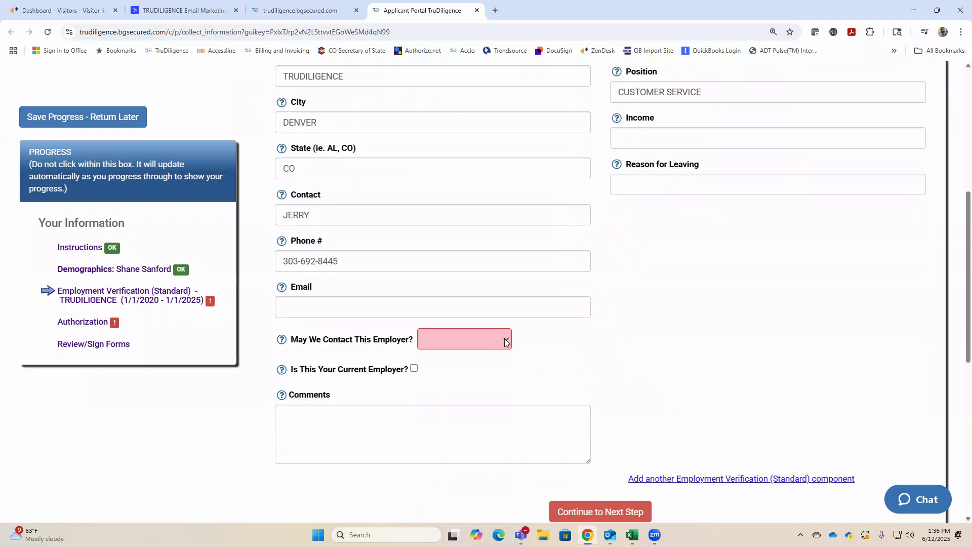
left_click(504, 341)
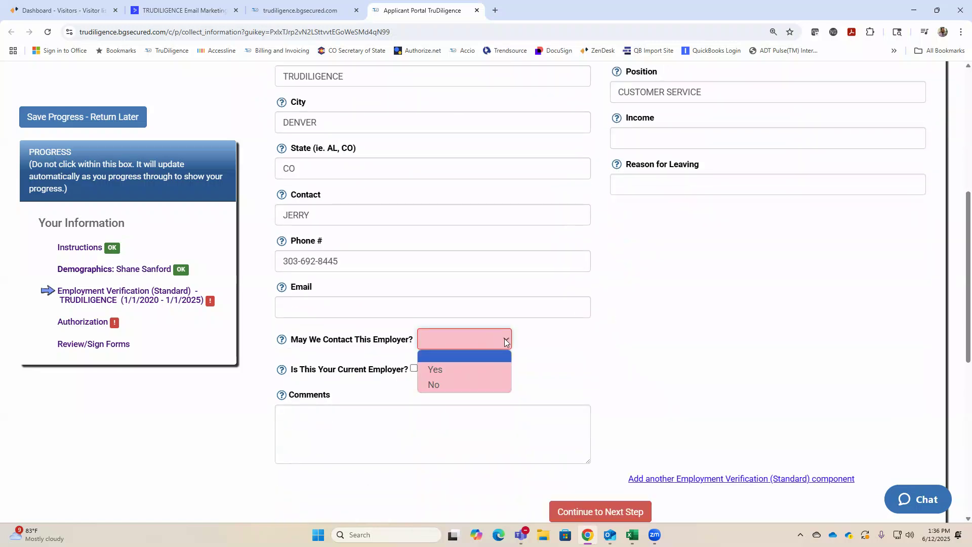
left_click(457, 372)
scroll(658, 347, "down", 3)
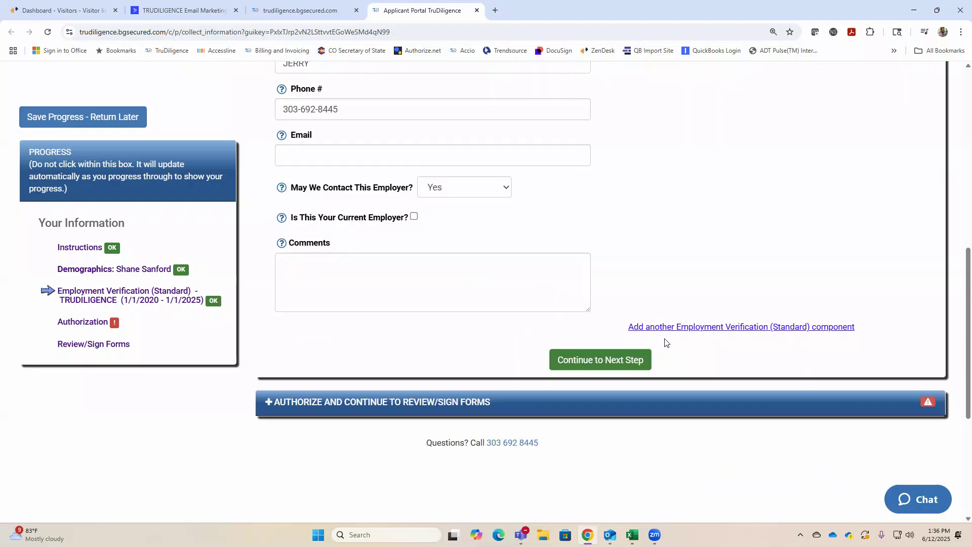
scroll(665, 341, "up", 6)
scroll(667, 340, "down", 9)
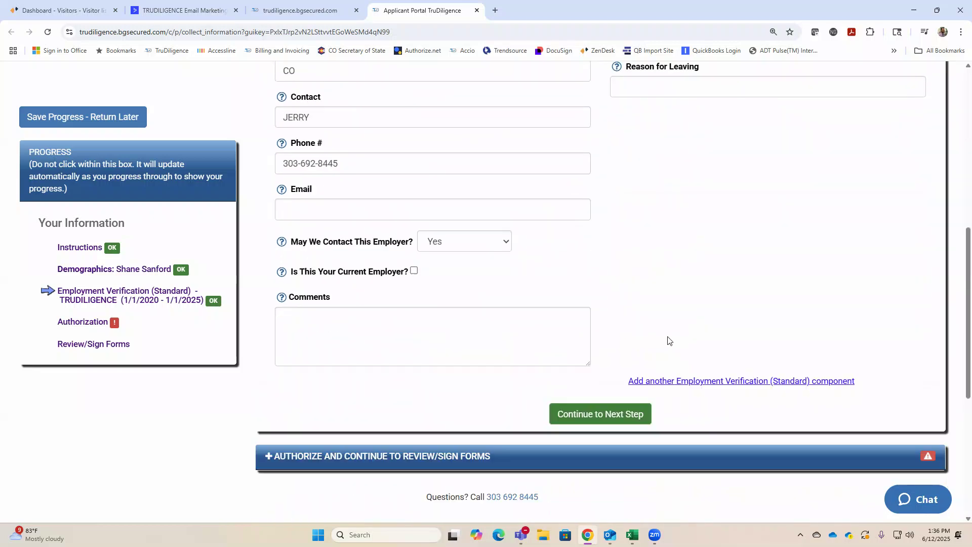
Consent to the accuracy and digital-signature authorization, then proceed to the Review/Sign Forms list.
left_click(608, 207)
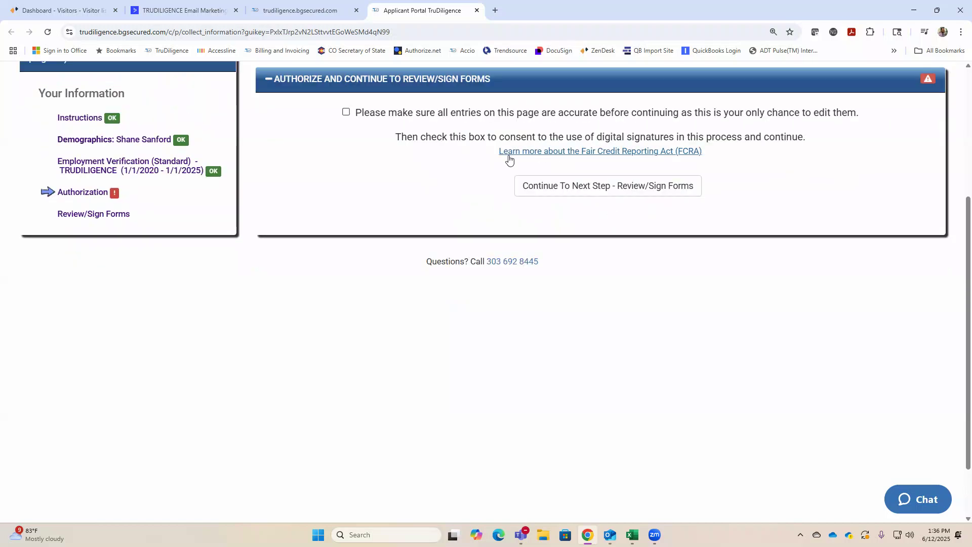
left_click(347, 112)
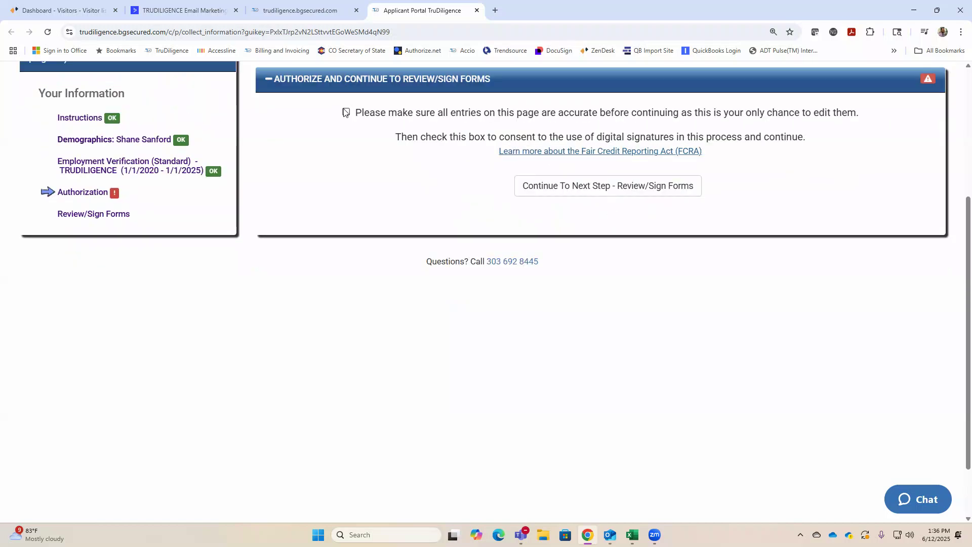
left_click(616, 190)
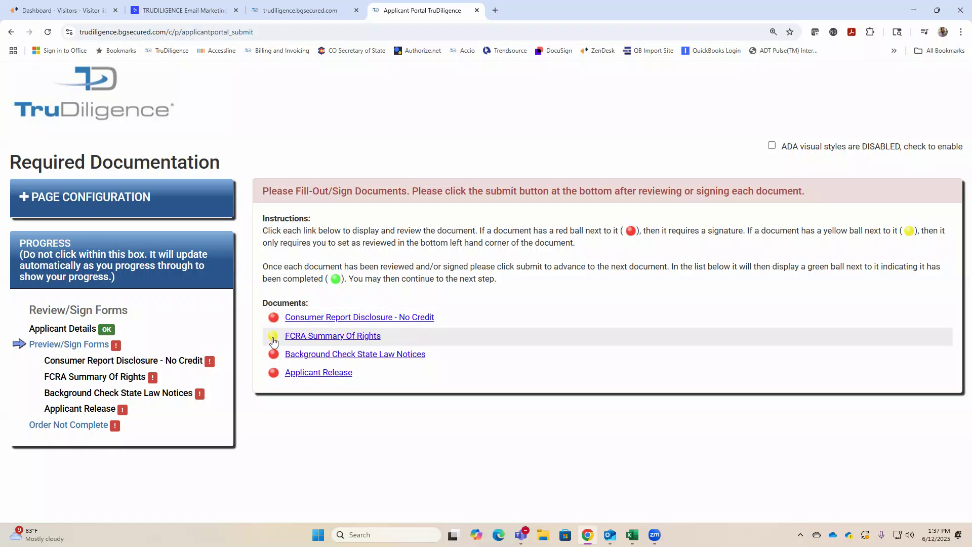
Sign the Consumer Report Disclosure - No Credit with a drawn signature and submit it.
left_click_drag(671, 232, 738, 232)
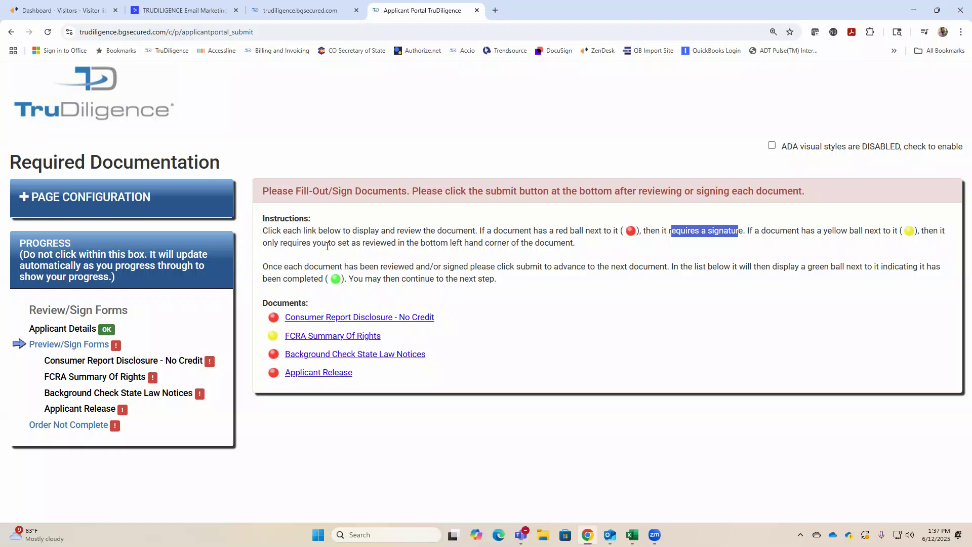
left_click_drag(360, 244, 448, 245)
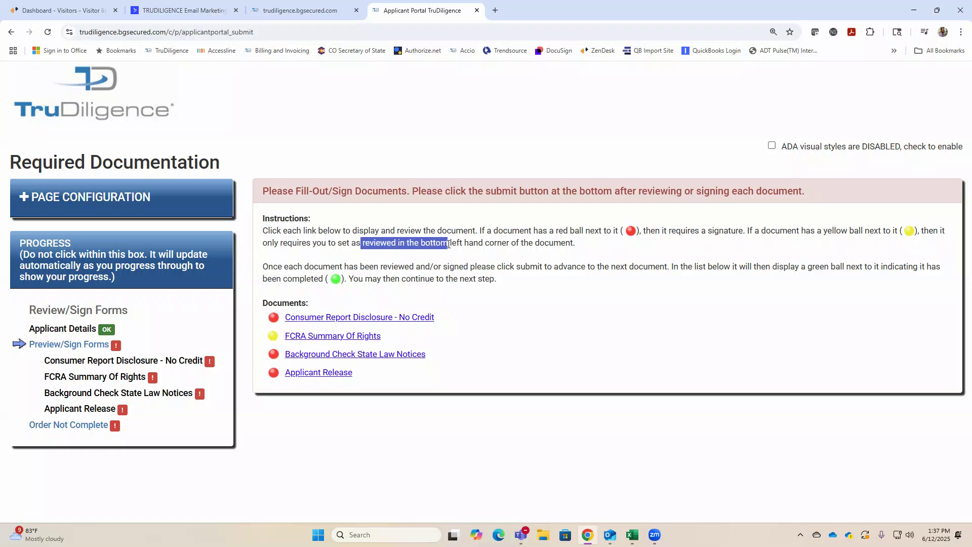
left_click(338, 317)
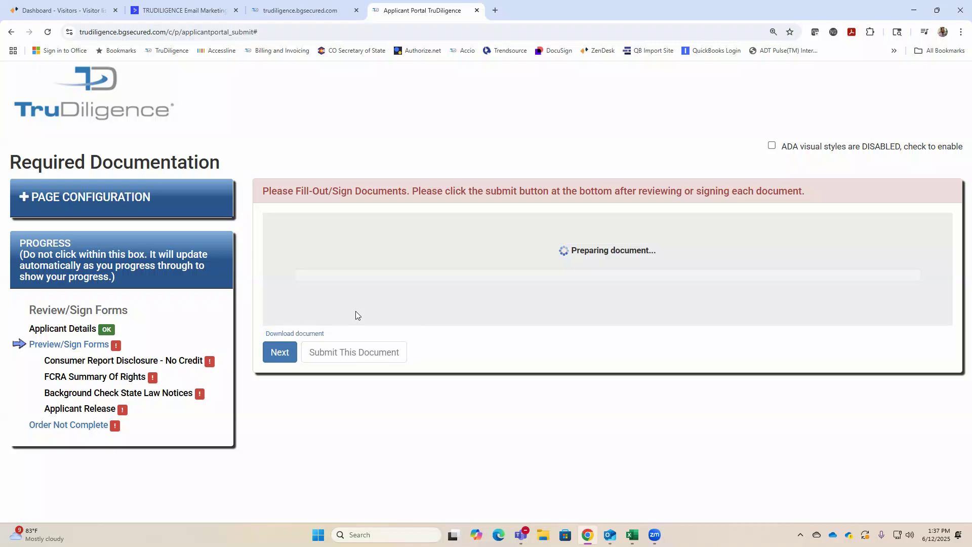
scroll(406, 276, "down", 3)
scroll(406, 276, "down", 3)
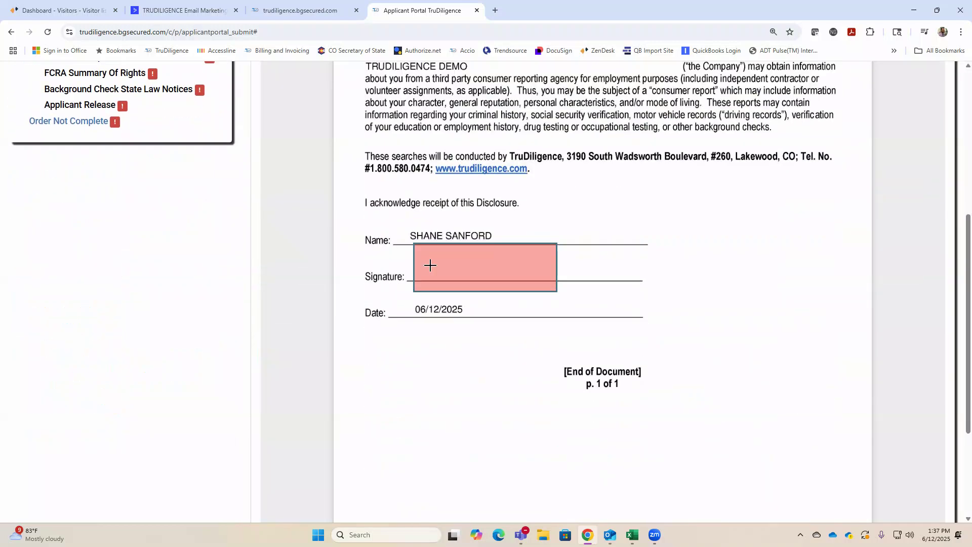
left_click(430, 264)
mouse_move(438, 293)
left_mouse_down()
mouse_move(442, 320)
mouse_move(432, 317)
left_mouse_up()
mouse_move(484, 299)
left_mouse_down()
mouse_move(460, 299)
mouse_move(506, 313)
left_mouse_up()
left_click(504, 389)
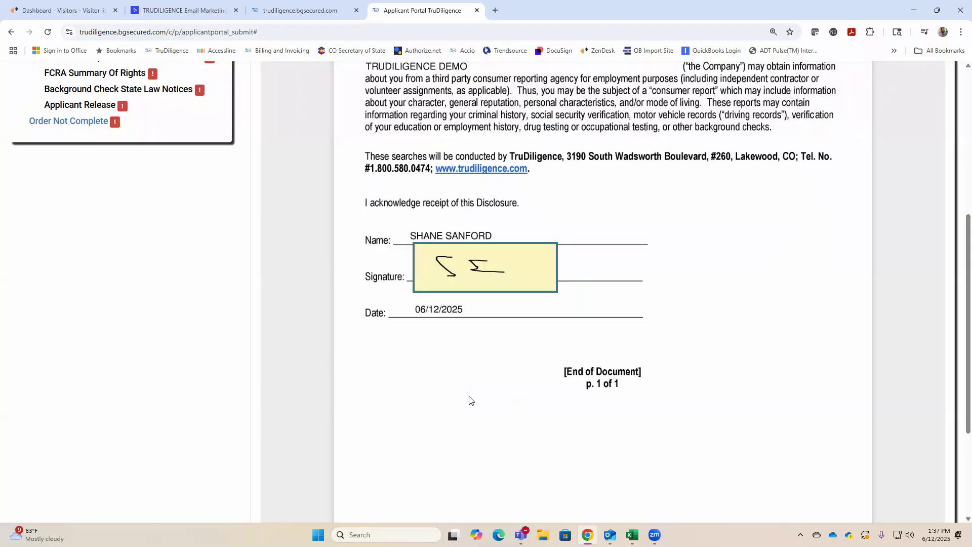
scroll(448, 395, "down", 3)
left_click(376, 491)
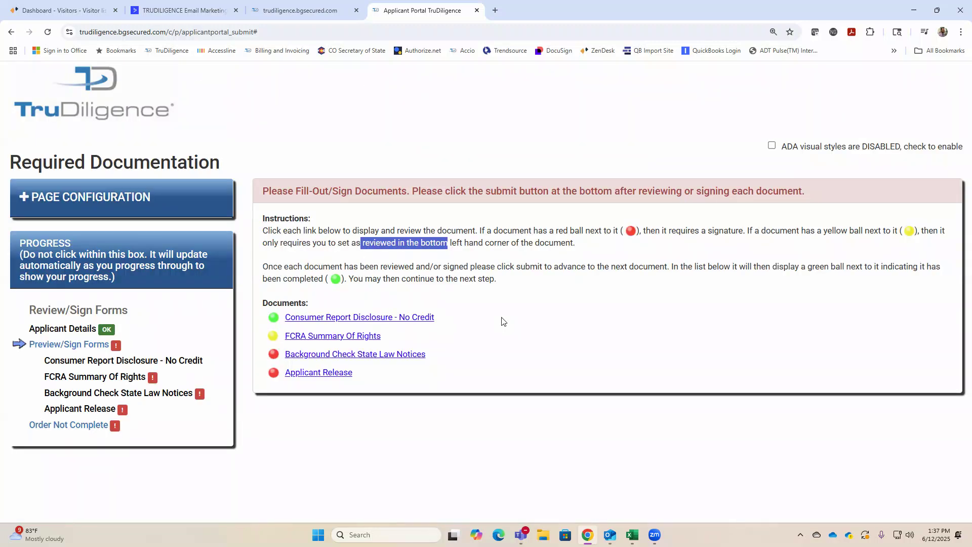
Mark the FCRA Summary Of Rights as reviewed.
left_click(355, 338)
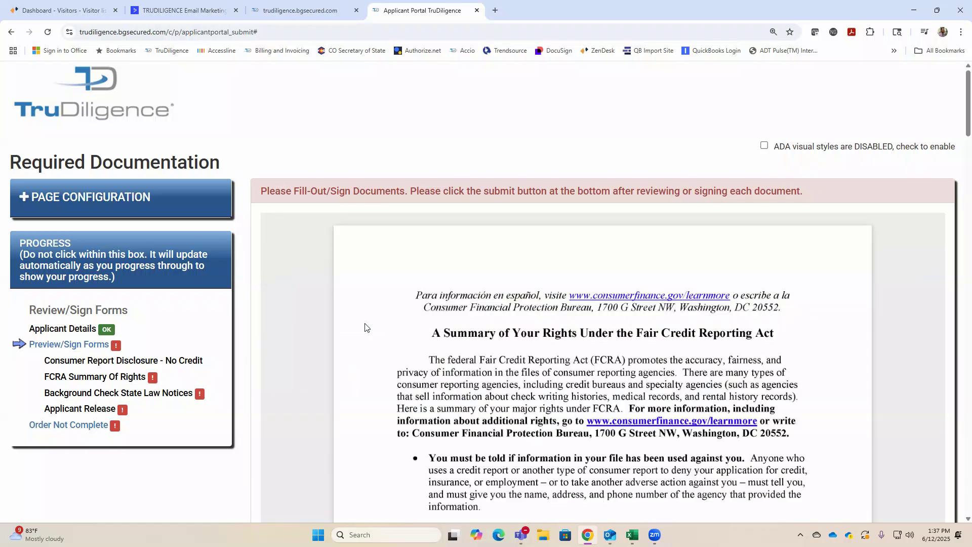
scroll(365, 327, "down", 15)
scroll(394, 289, "down", 20)
left_click(312, 491)
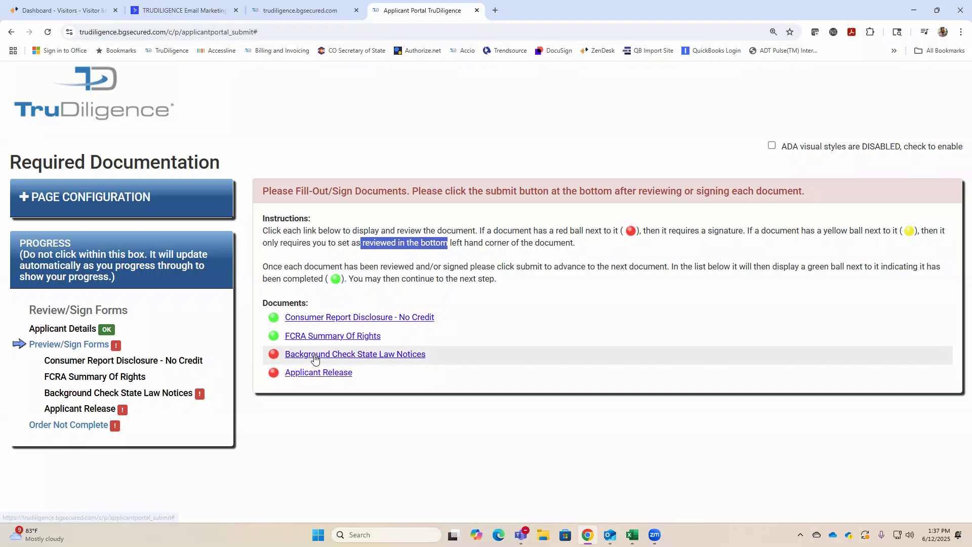
Sign the Background Check State Law Notices with the saved signature and submit it.
left_click(314, 357)
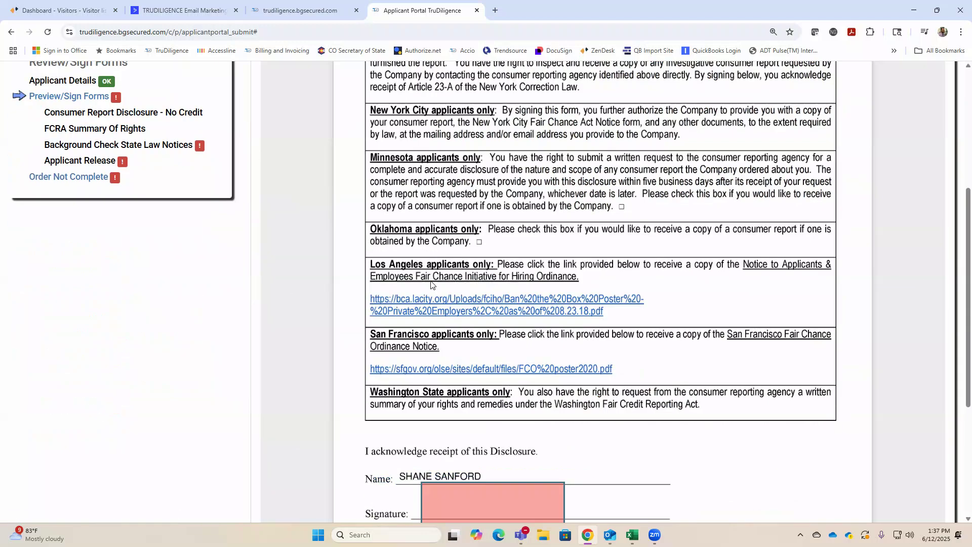
scroll(431, 283, "down", 4)
left_click(441, 276)
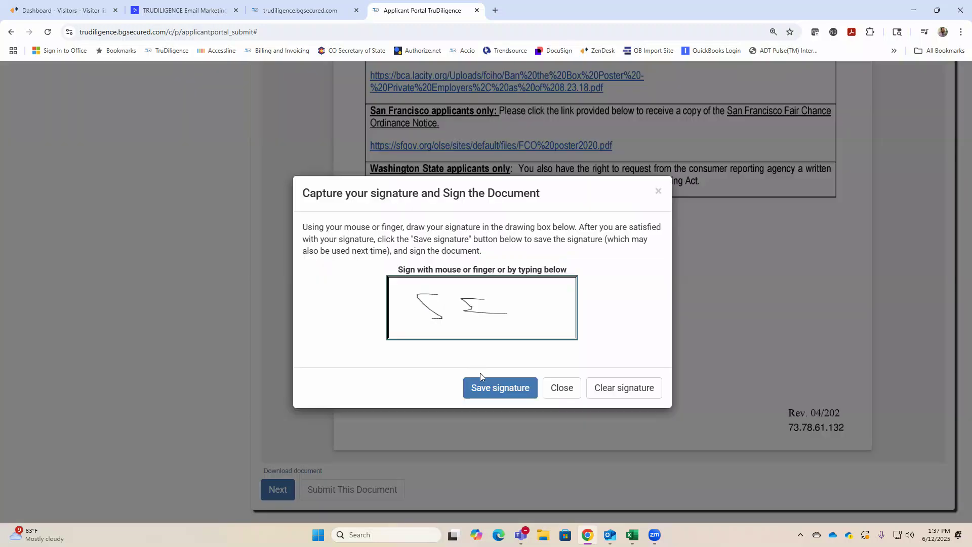
left_click(481, 387)
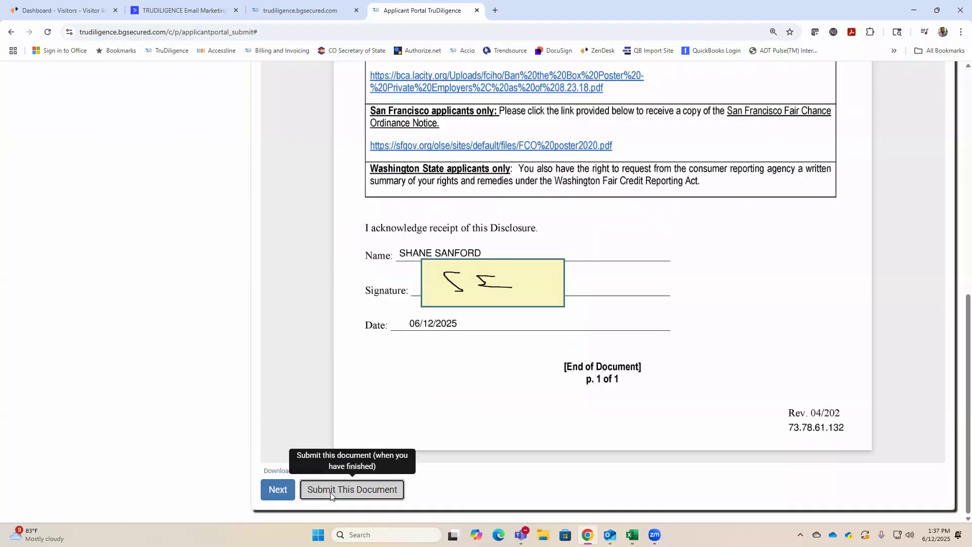
left_click(330, 490)
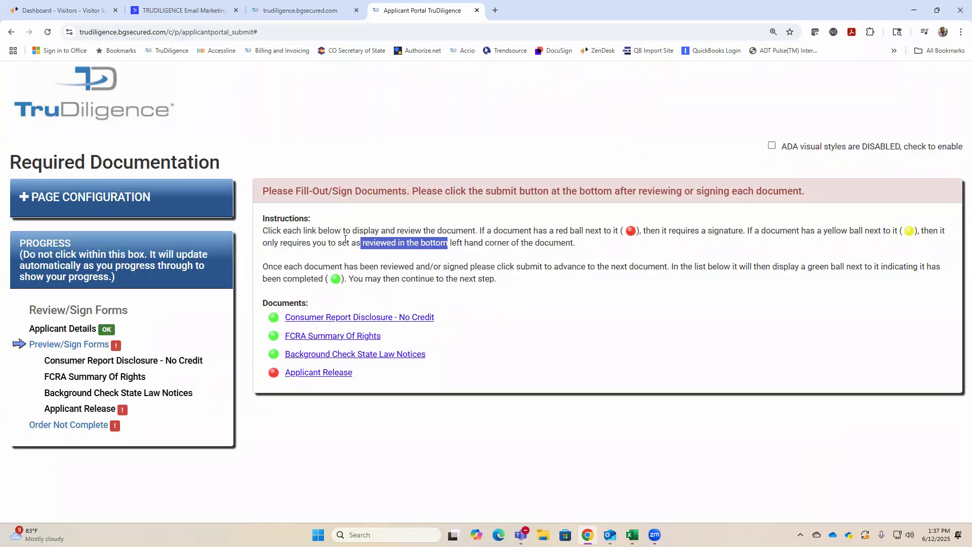
Sign the Applicant Release with the saved signature and submit it.
left_click(329, 373)
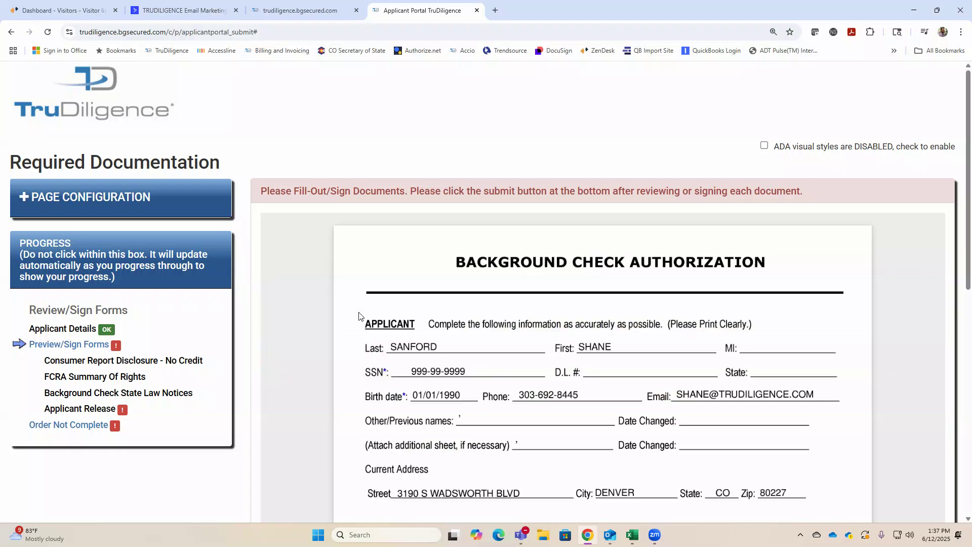
scroll(498, 323, "down", 3)
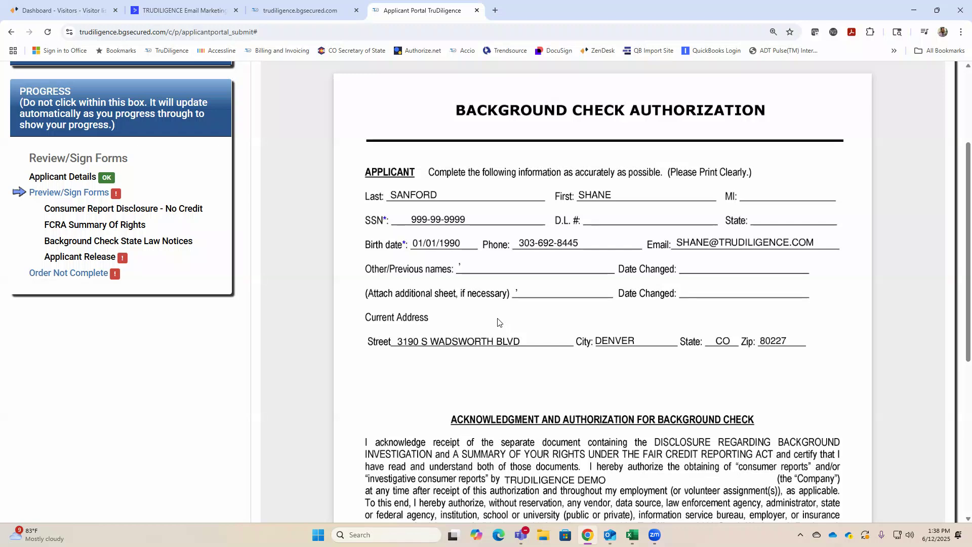
scroll(498, 303, "down", 6)
left_click(467, 257)
left_click(501, 390)
left_click(341, 505)
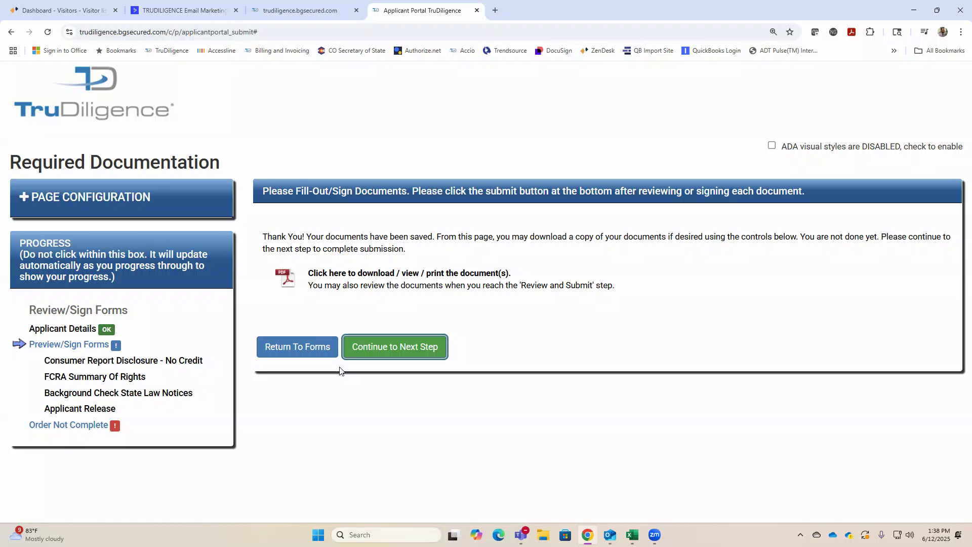
Submit the application to reach All Complete, then open the report status page.
left_click(418, 354)
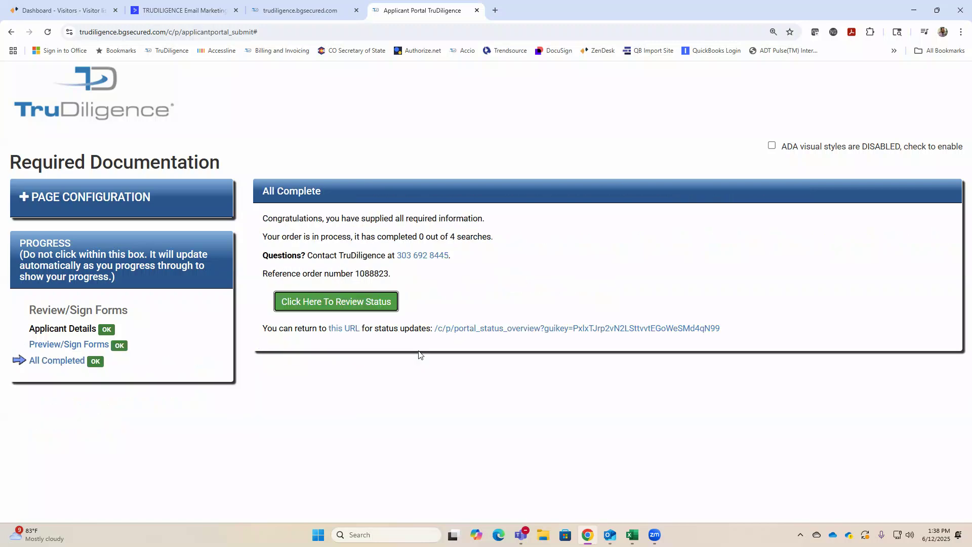
left_click_drag(262, 218, 513, 227)
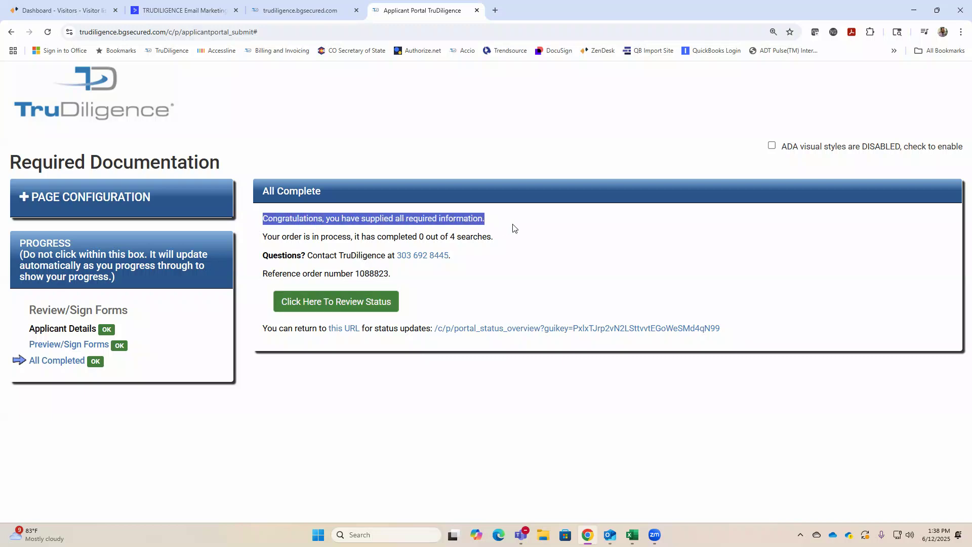
left_click(367, 304)
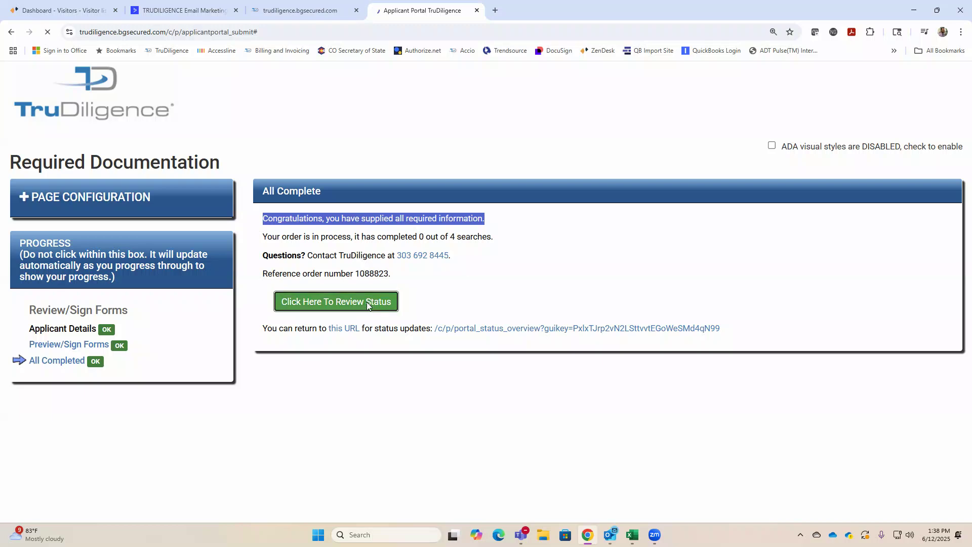